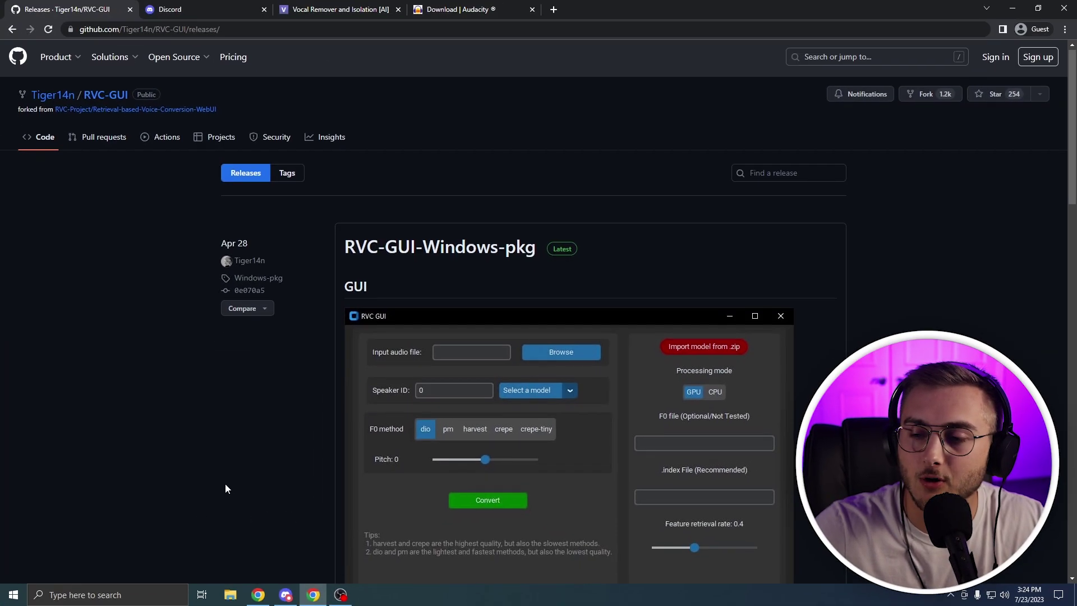
Step: Scroll the RVC-GUI releases page down to the download steps and the RVC-GUI-pkg-mp3fix.zip link
scroll(226, 485, down, 9)
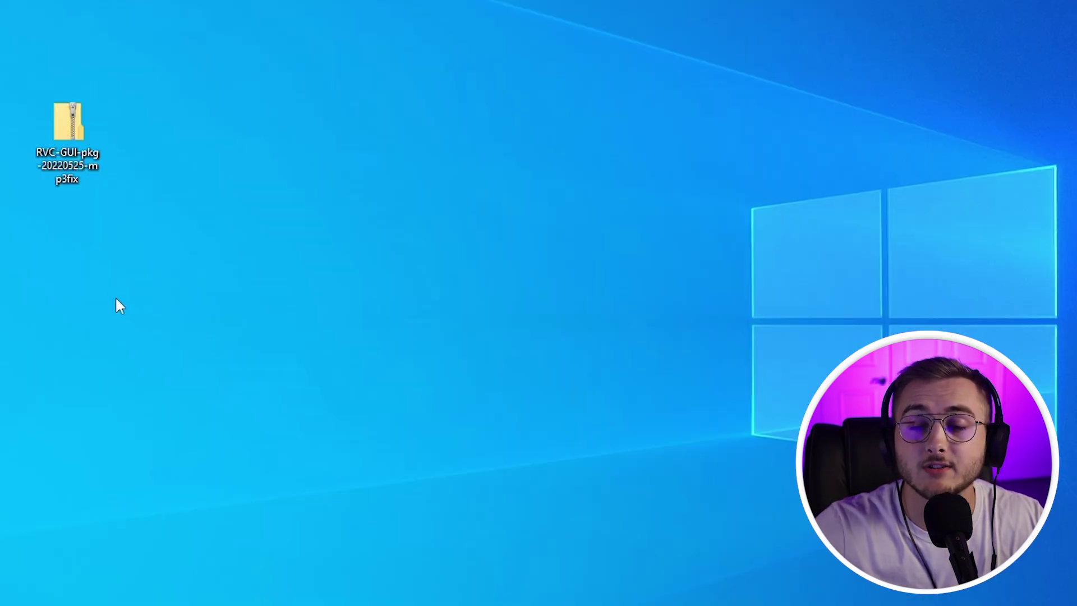
Step: Extract all of the RVC-GUI-pkg-20220525-mp3fix zip into its own folder on the desktop
right_click(67, 127)
click(115, 158)
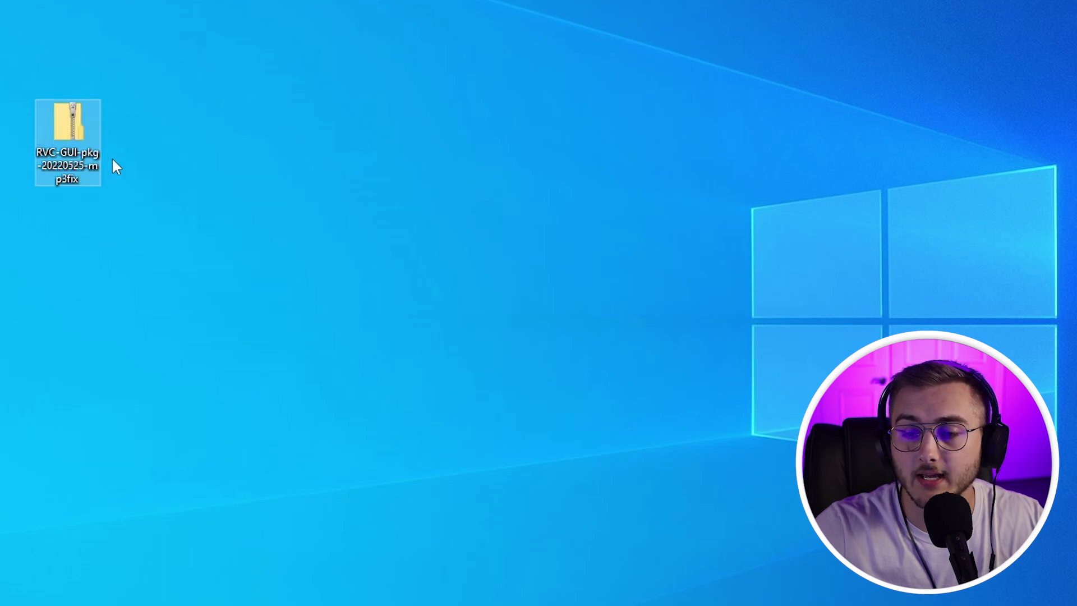
click(714, 465)
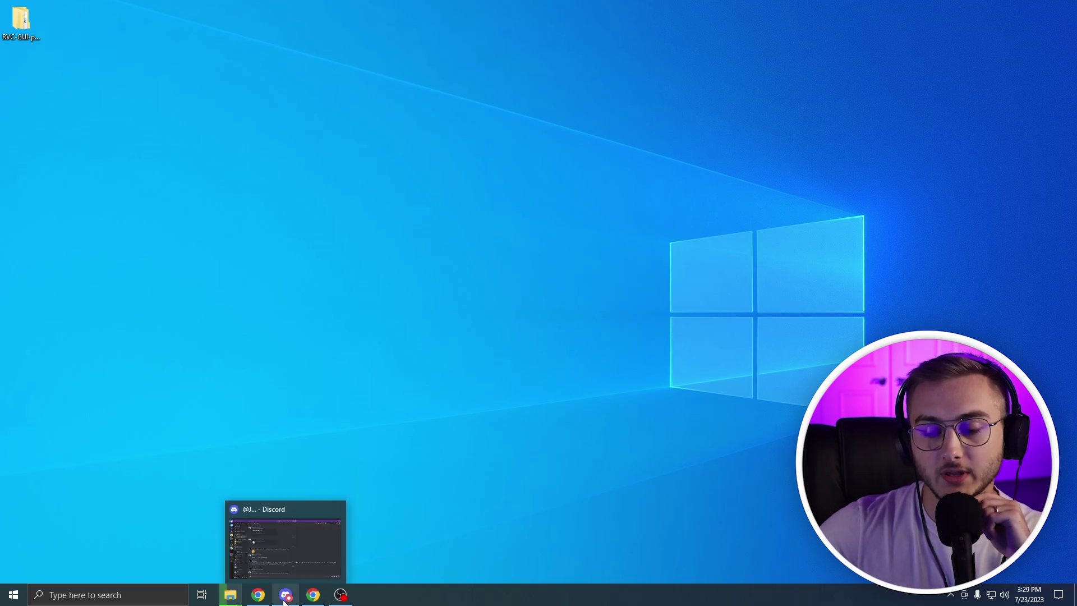
Step: Search AI HUB's voice-models forum for 'mr krabs' and download the Mr. Krabs RVC model from Google Drive
click(285, 595)
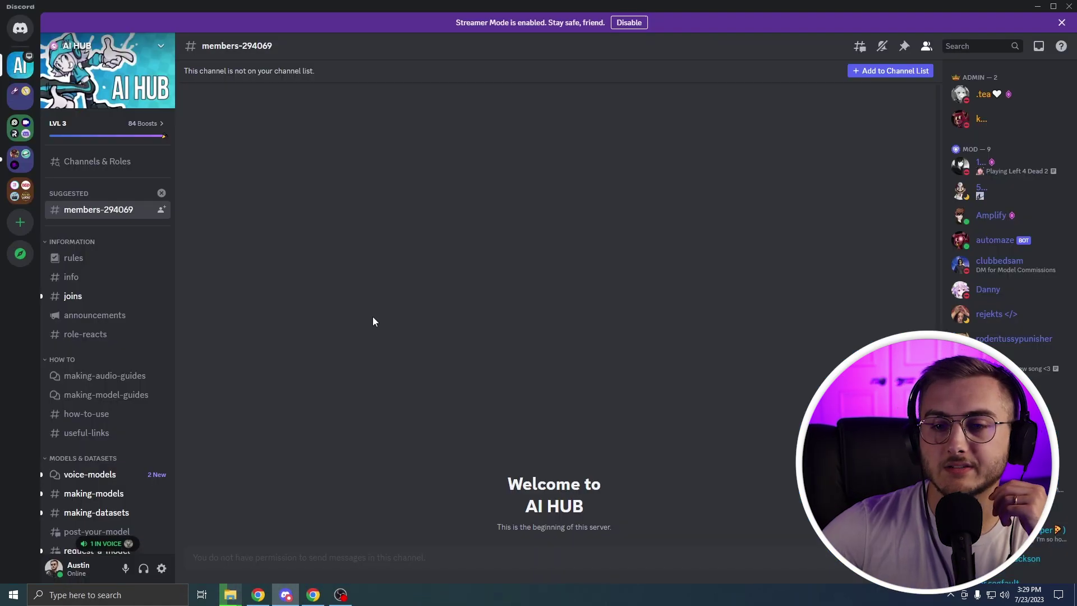
scroll(135, 345, down, 3)
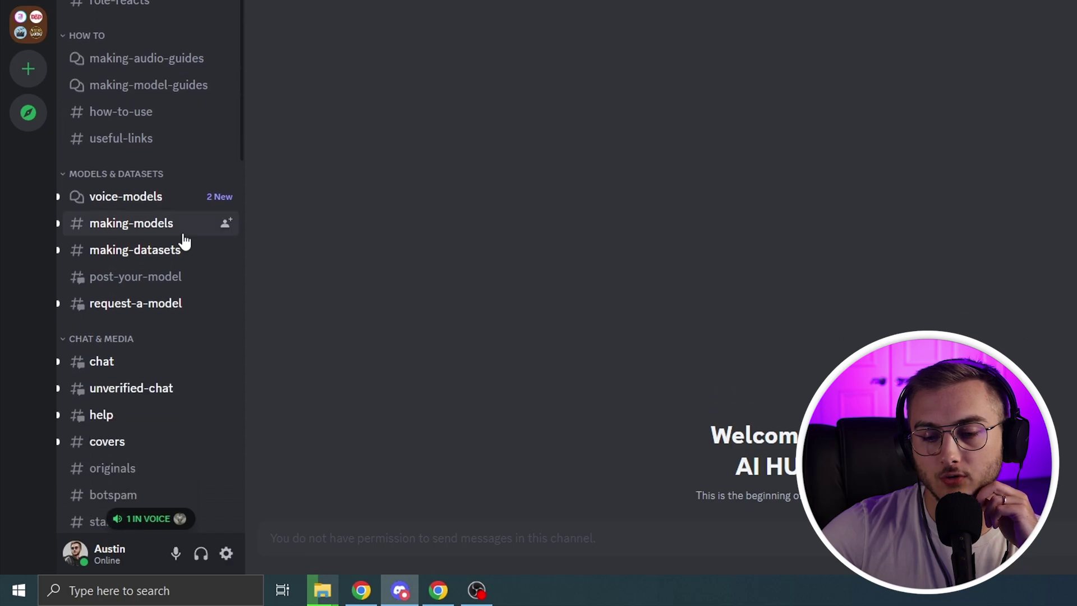
click(148, 194)
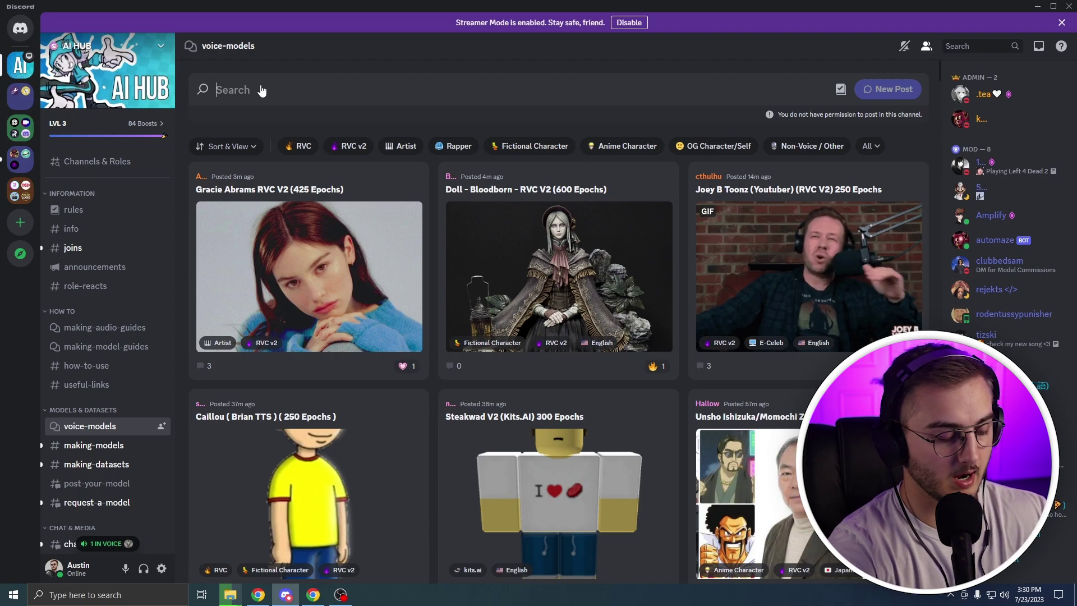
text(mr krabs)
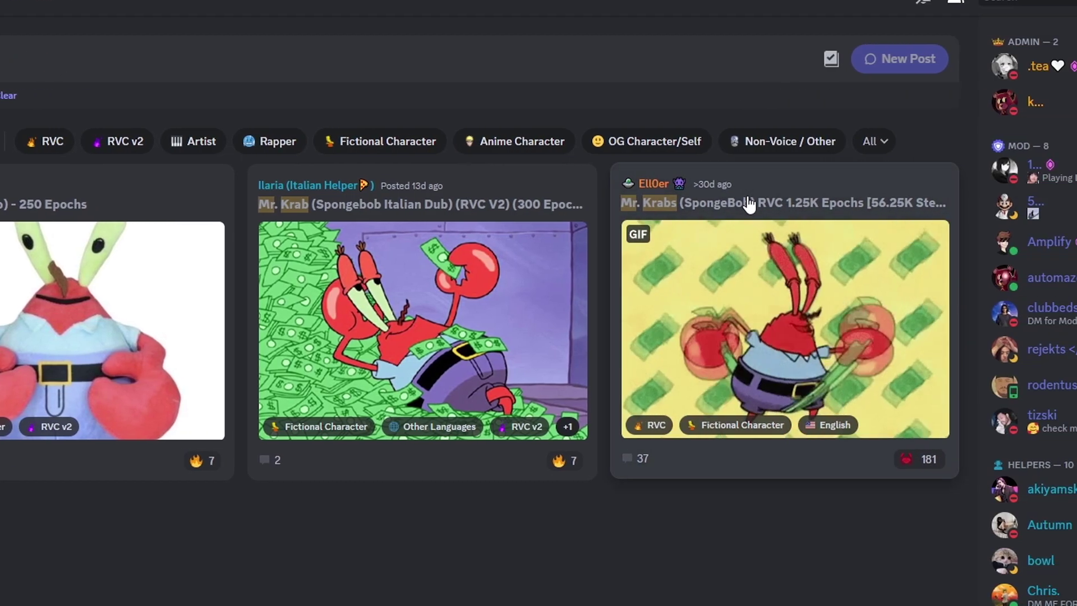
click(851, 208)
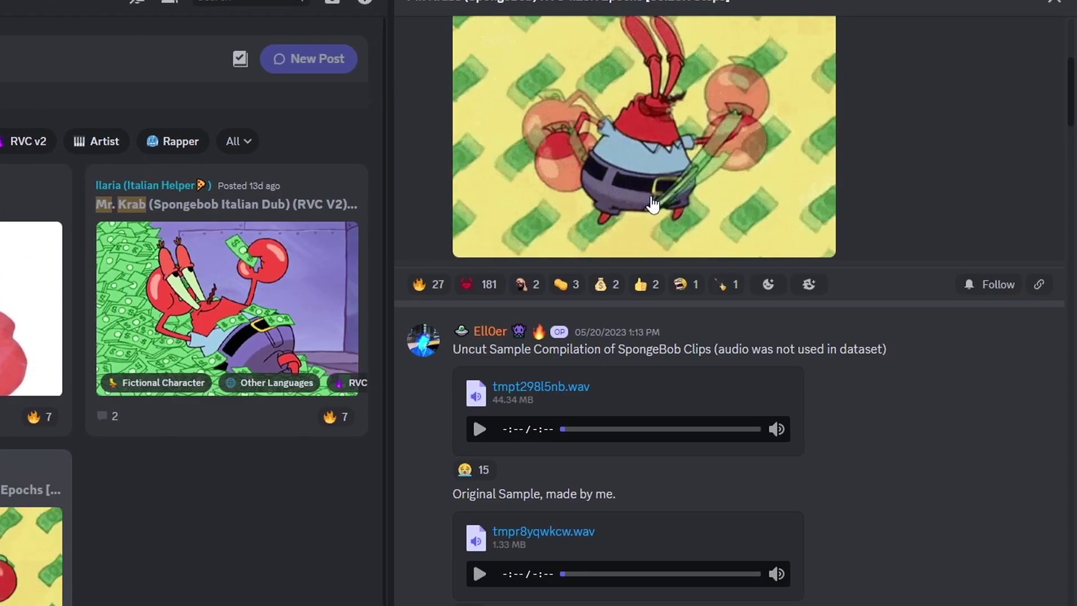
scroll(765, 270, up, 6)
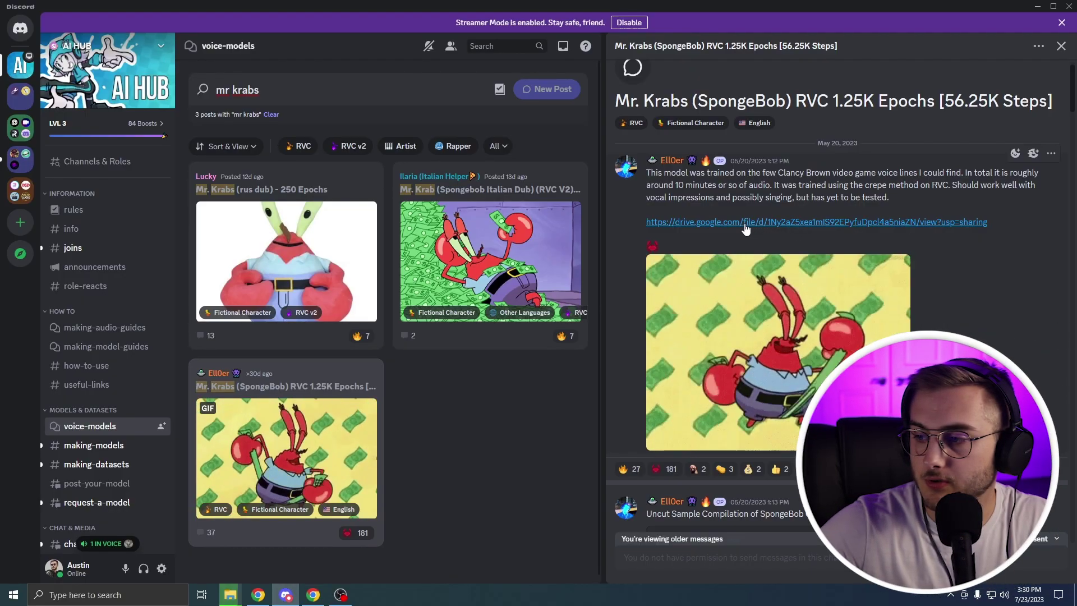
click(745, 222)
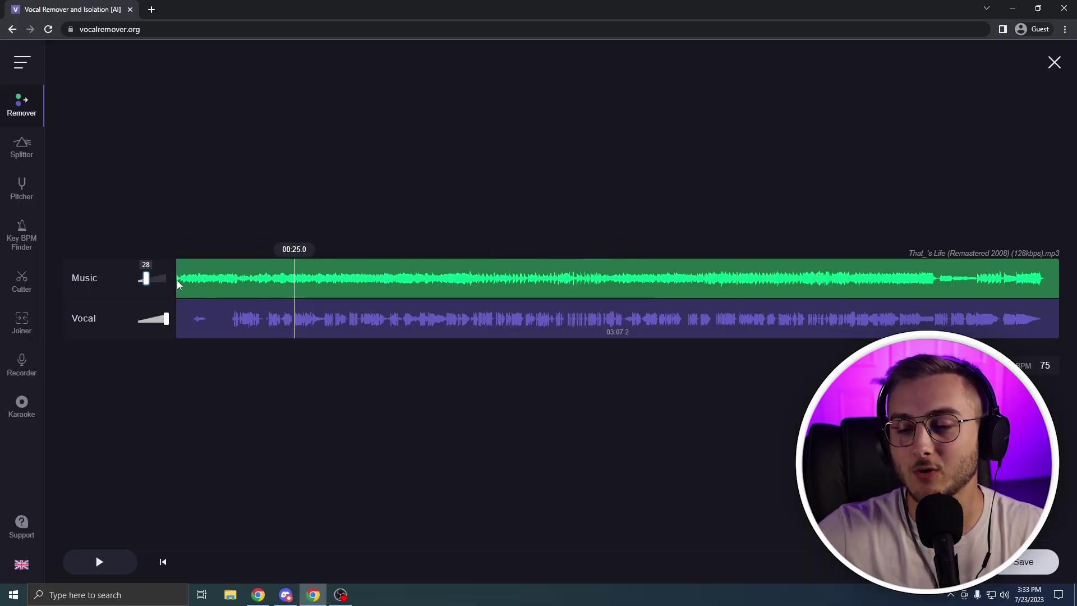
Step: Save the Music track, then switch the format from mp3 to wav and save the Vocal track
click(1010, 566)
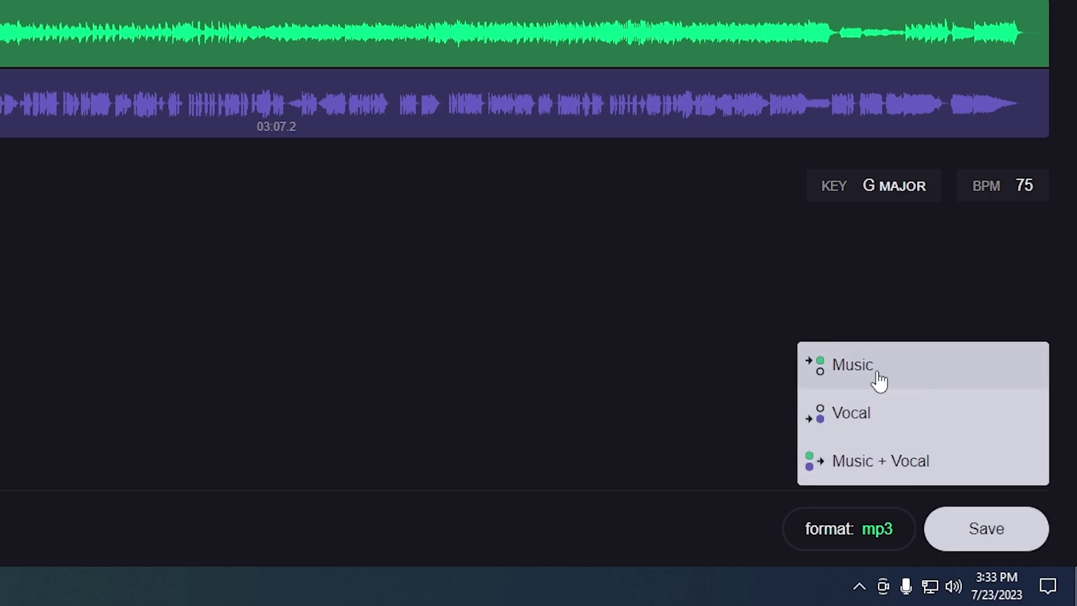
click(879, 381)
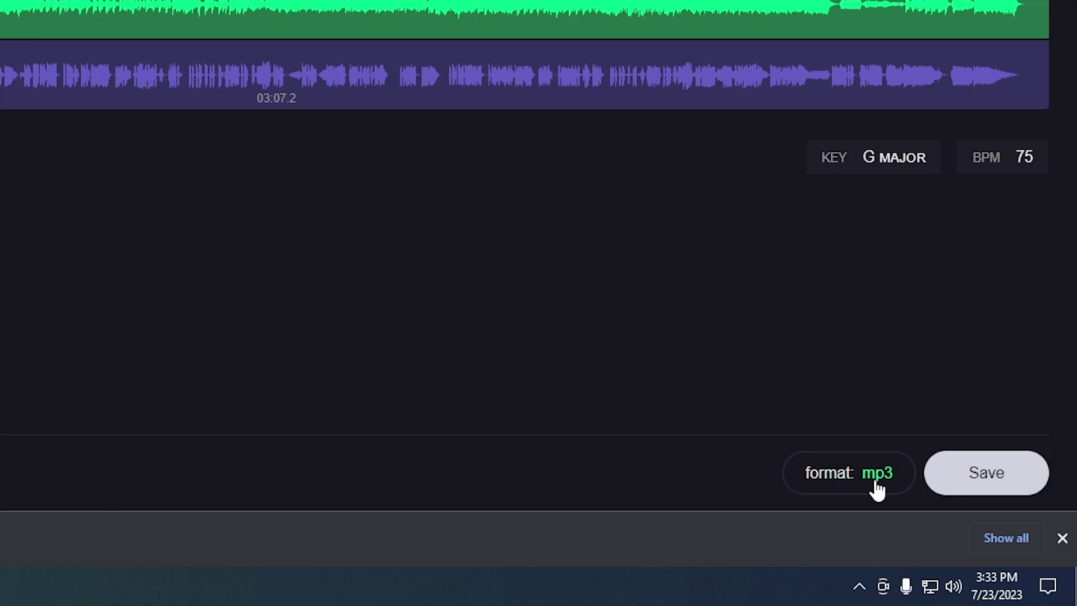
click(838, 386)
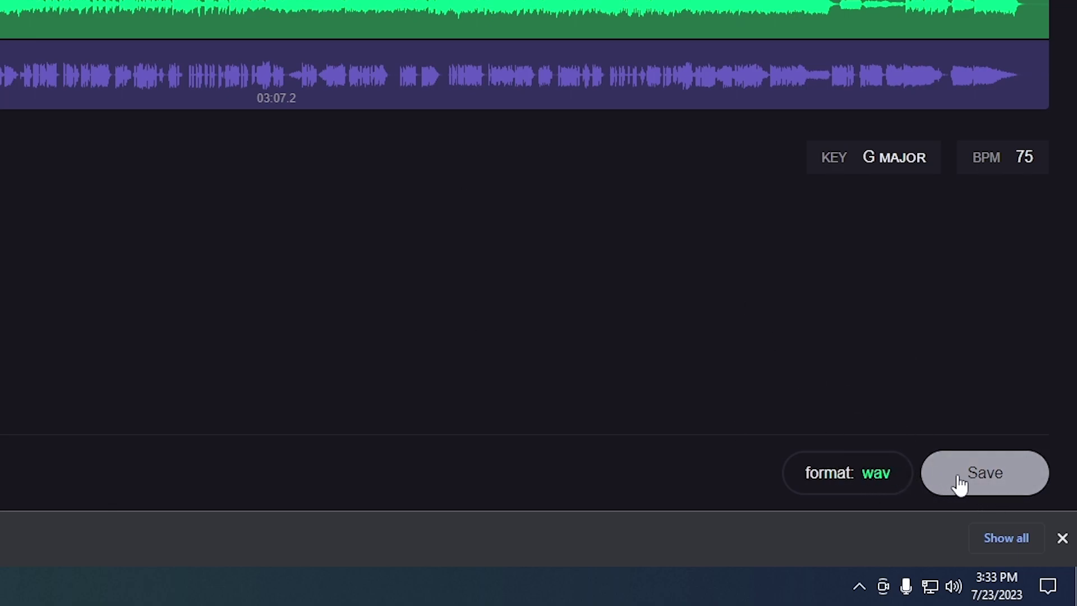
click(979, 476)
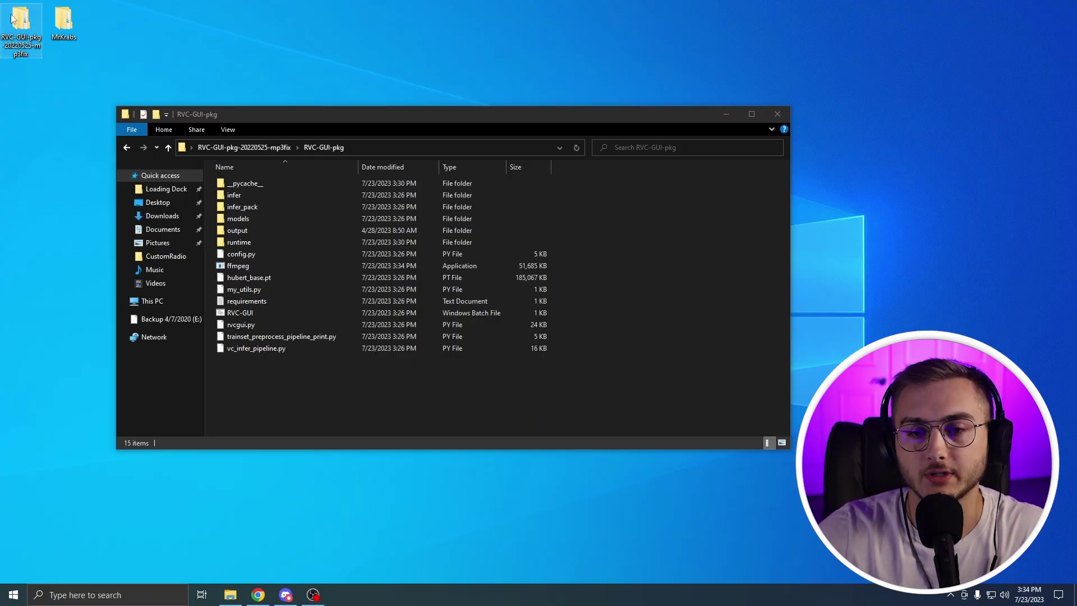
Step: Launch RVC GUI from its batch file and import MrKrabs.zip from the Desktop as a voice model
drag(21, 39, 16, 79)
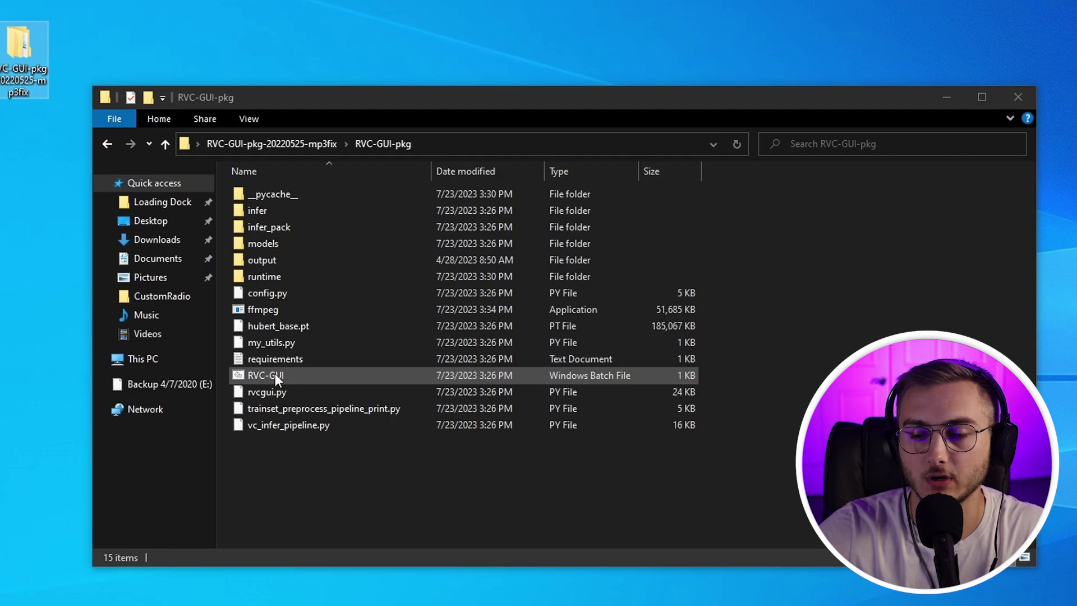
double_click(292, 375)
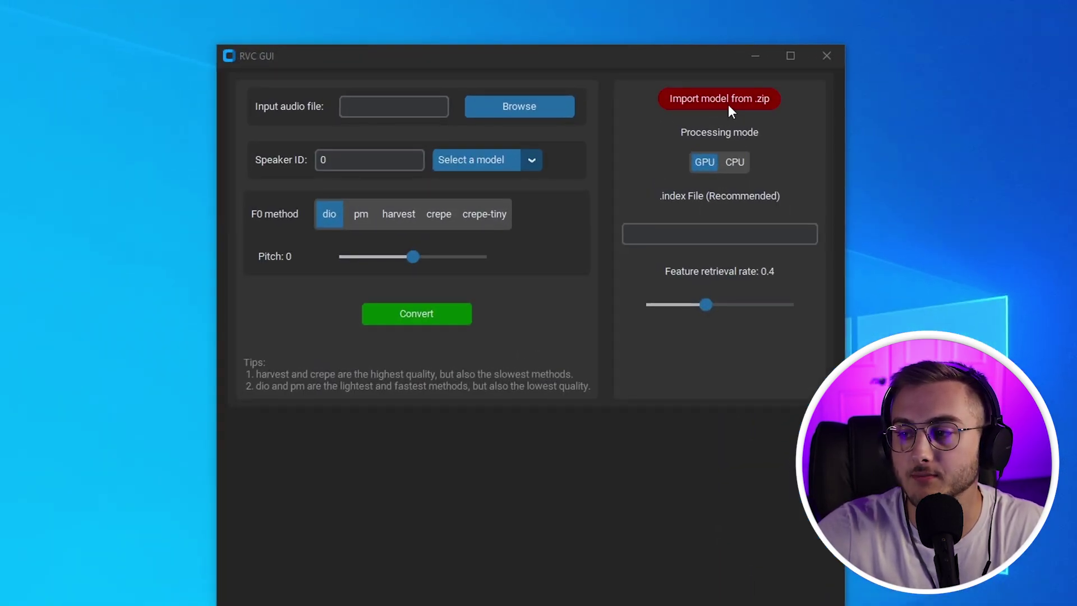
click(729, 106)
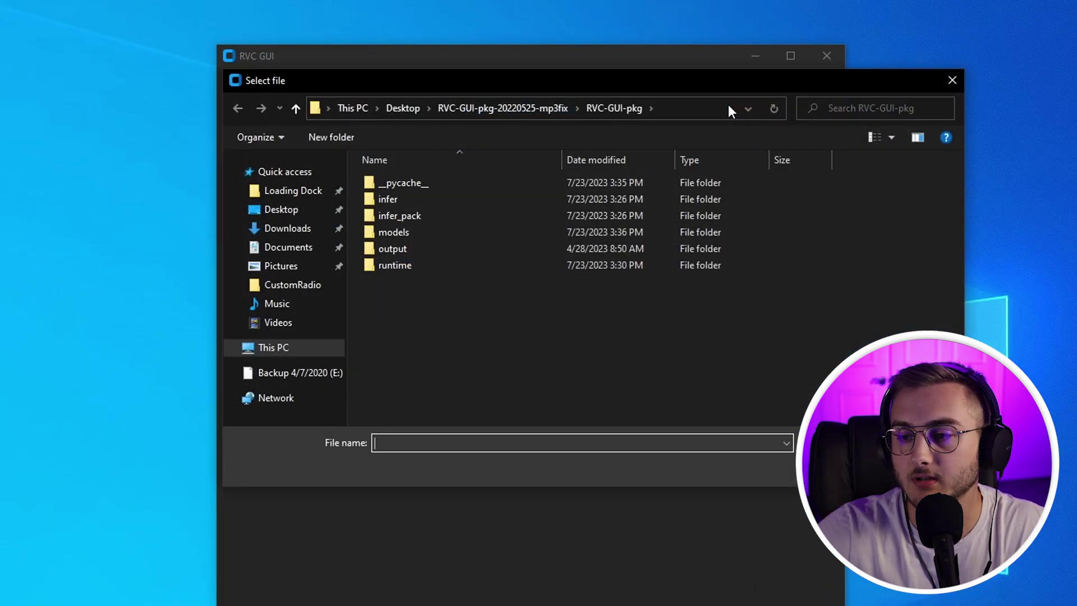
click(290, 214)
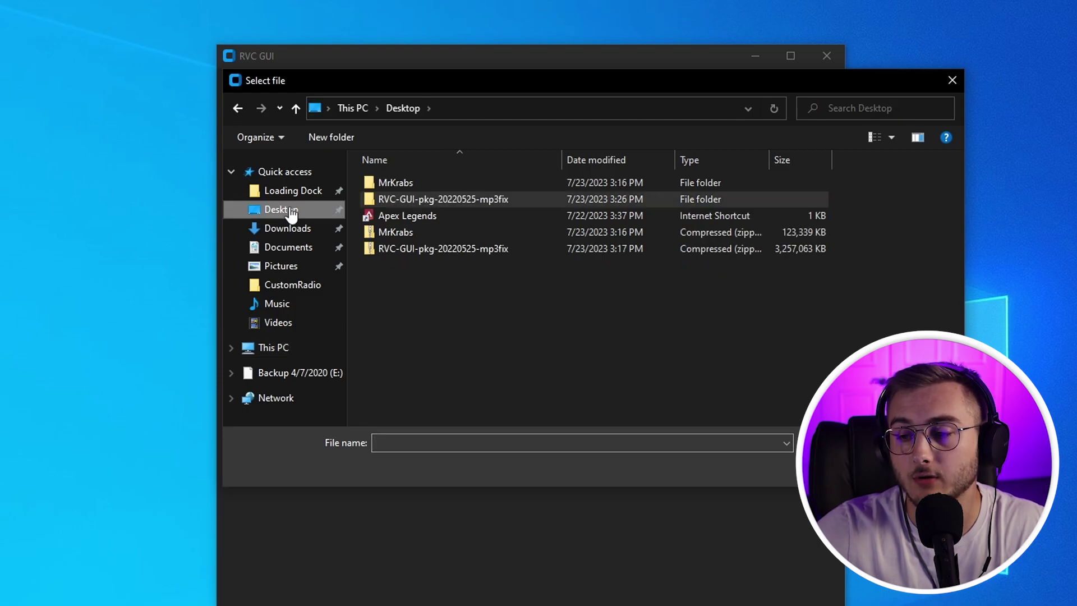
click(392, 235)
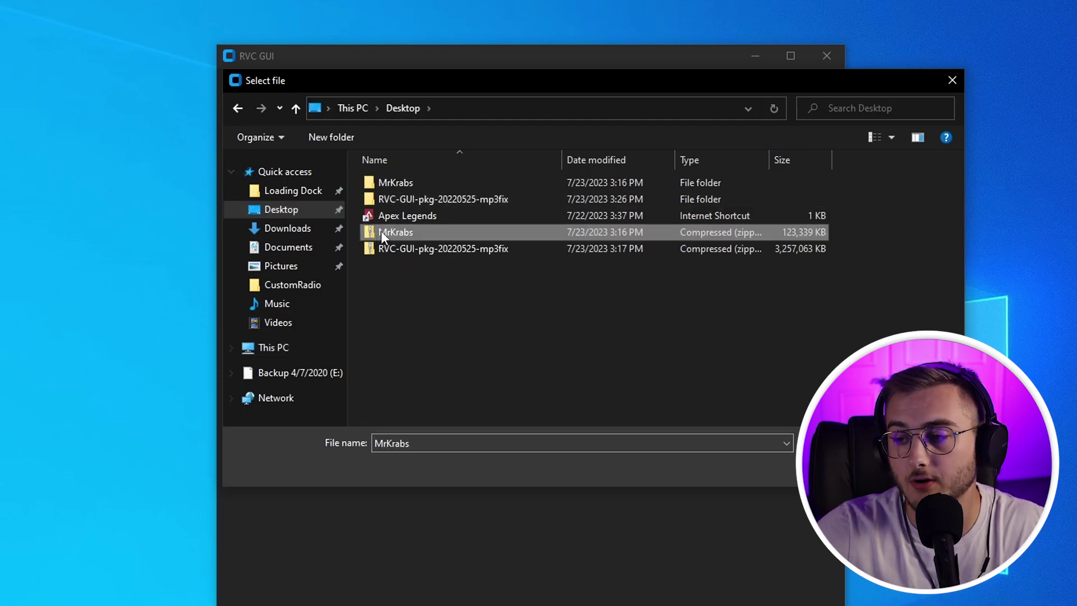
double_click(381, 231)
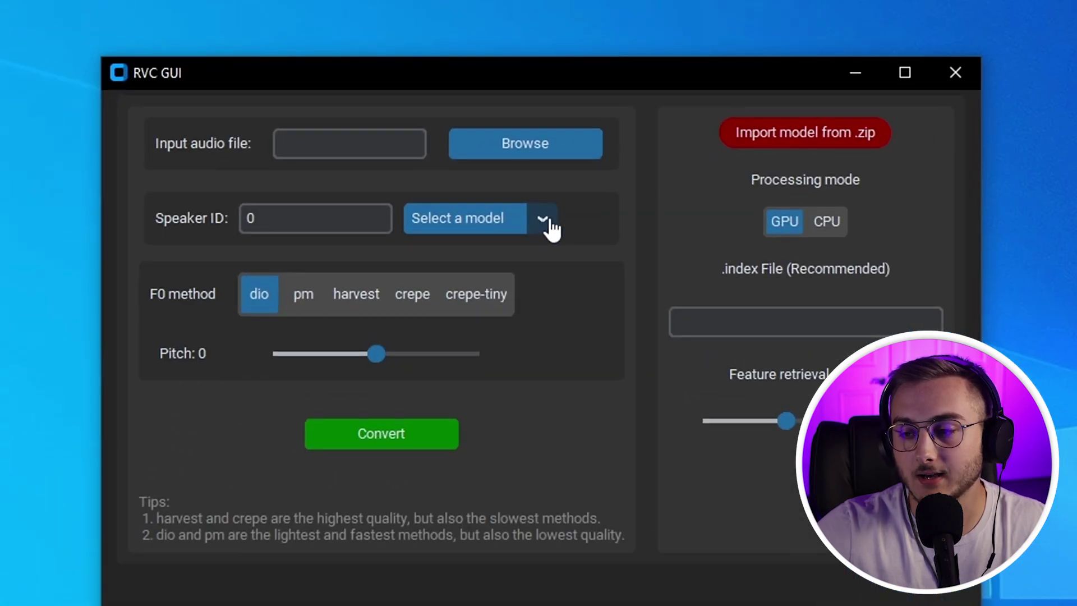
click(543, 220)
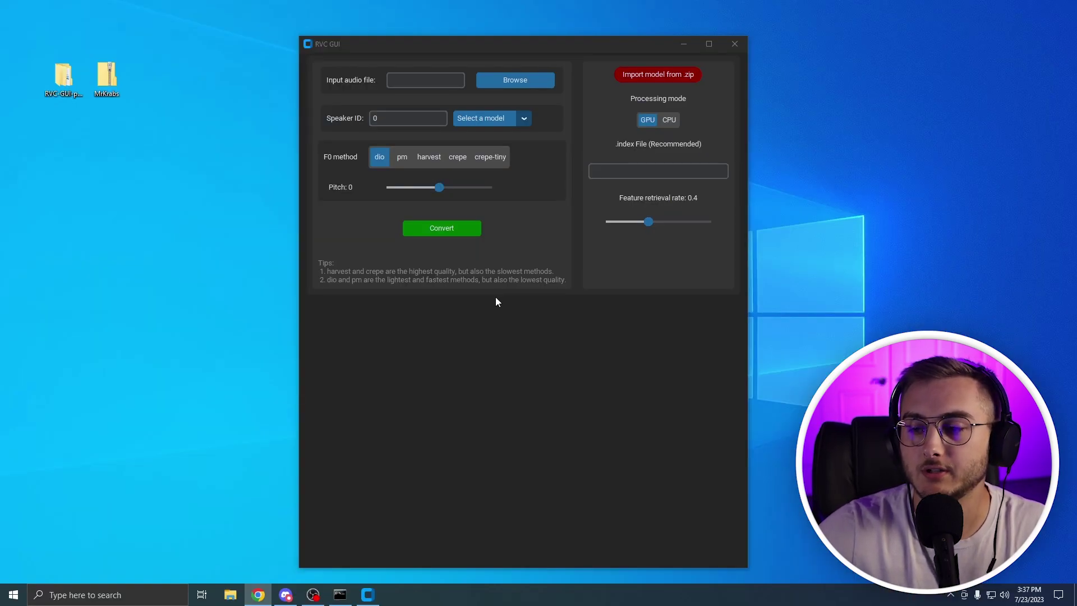
Step: Convert audio [vocals] with the harvest F0 method and the MrKrabs model into audio [vocals]_RVC_1
click(435, 160)
click(510, 82)
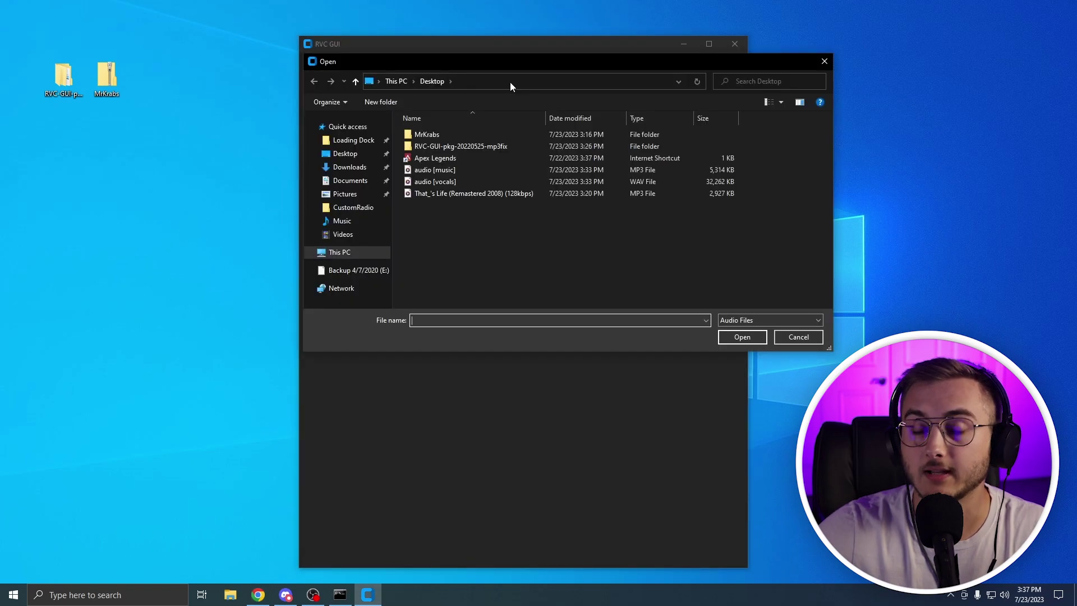
double_click(434, 181)
click(484, 118)
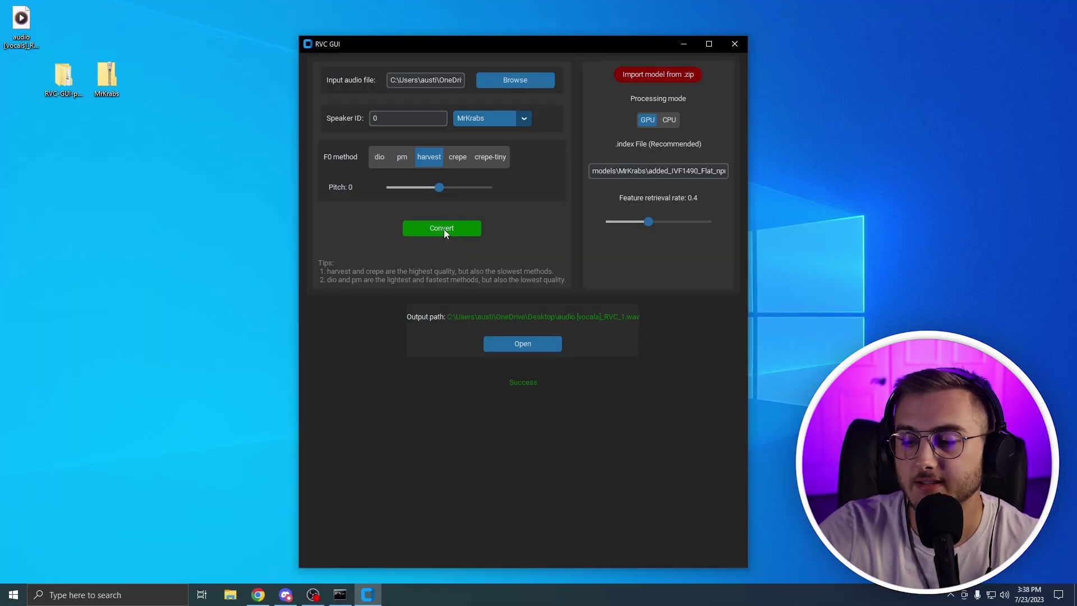
click(24, 24)
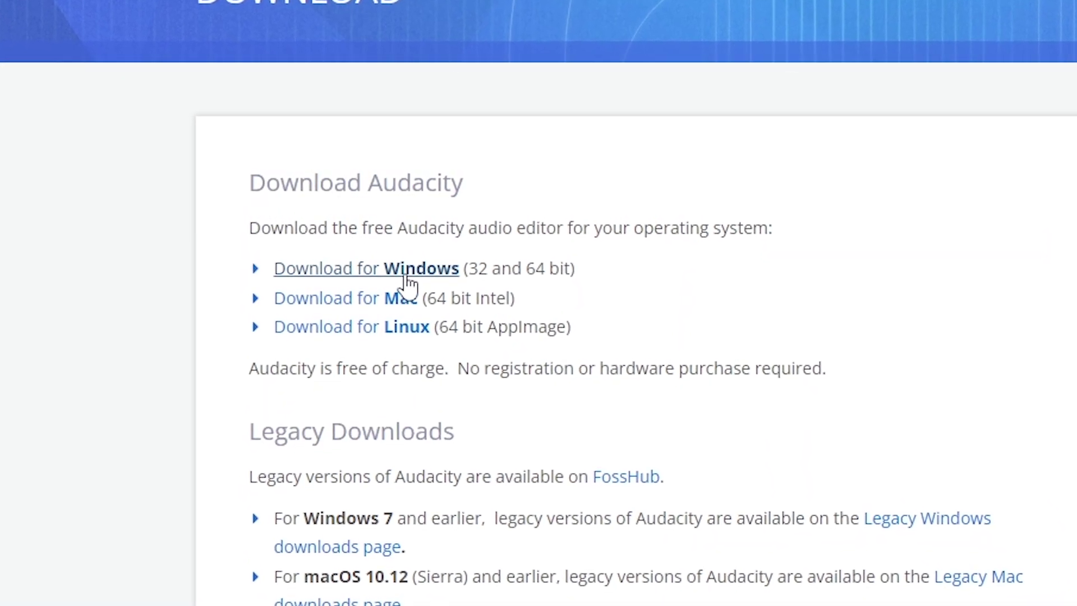
Step: Download the Audacity 3.3.3 Windows installer and run the downloaded .exe
click(406, 276)
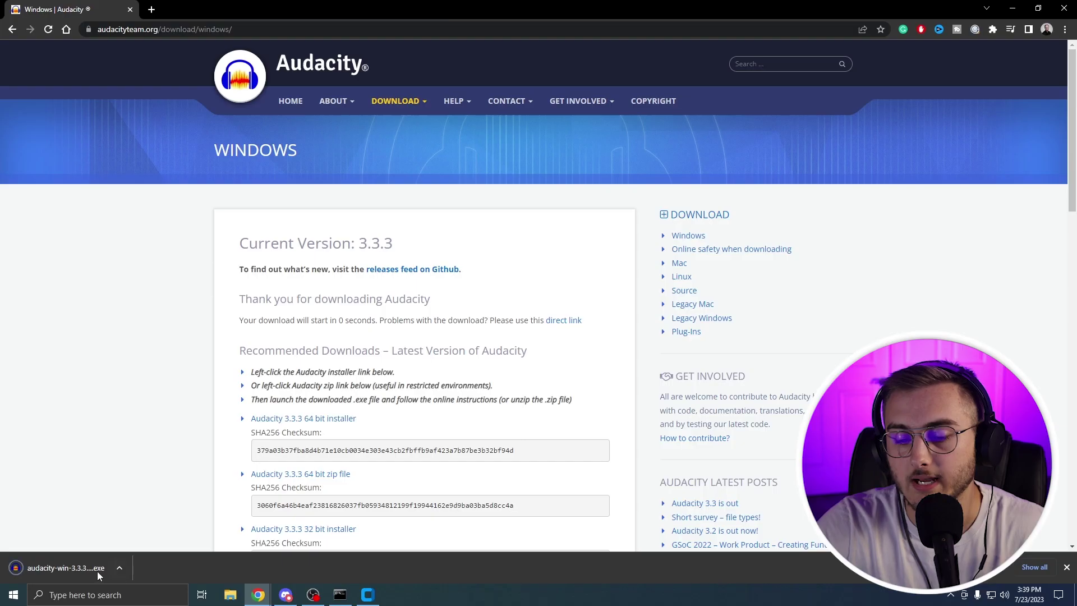
click(66, 568)
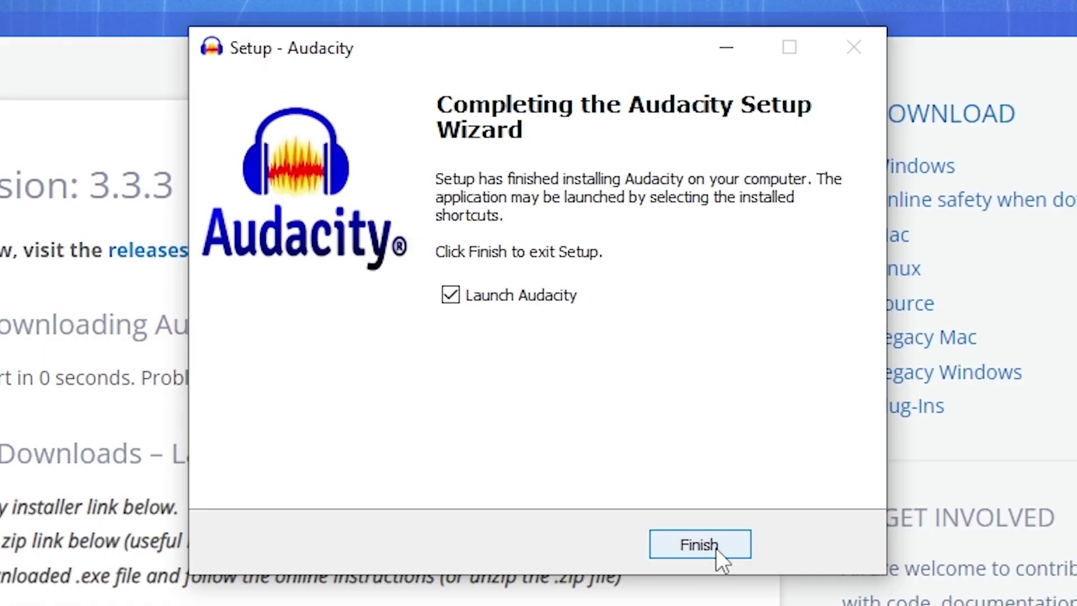
Step: Finish the Audacity setup, then add audio [vocals]_RVC_1 and audio [music] as two tracks
click(715, 547)
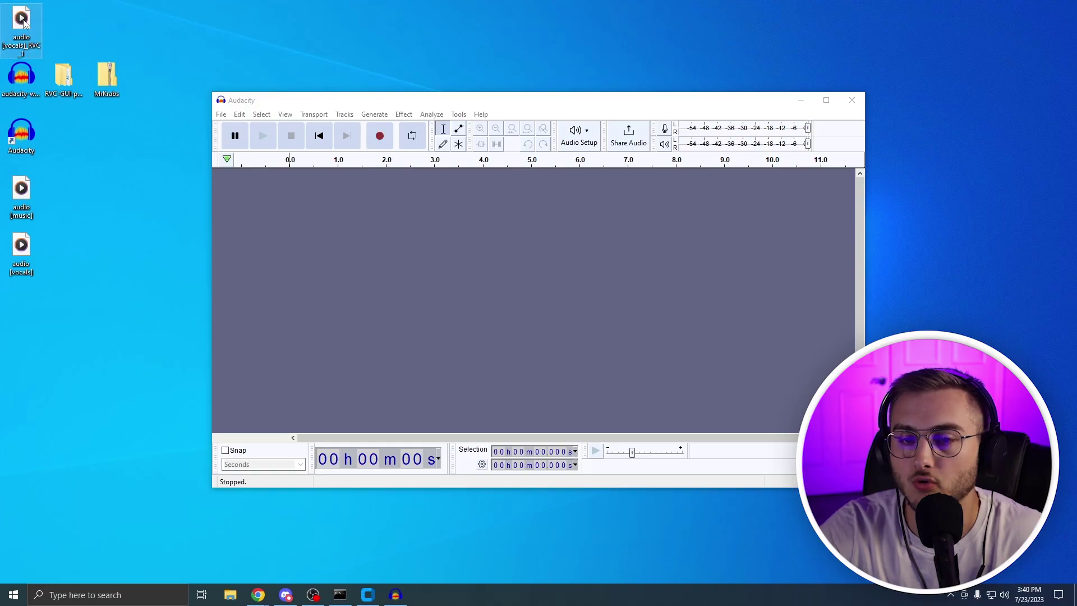
drag(23, 21, 355, 253)
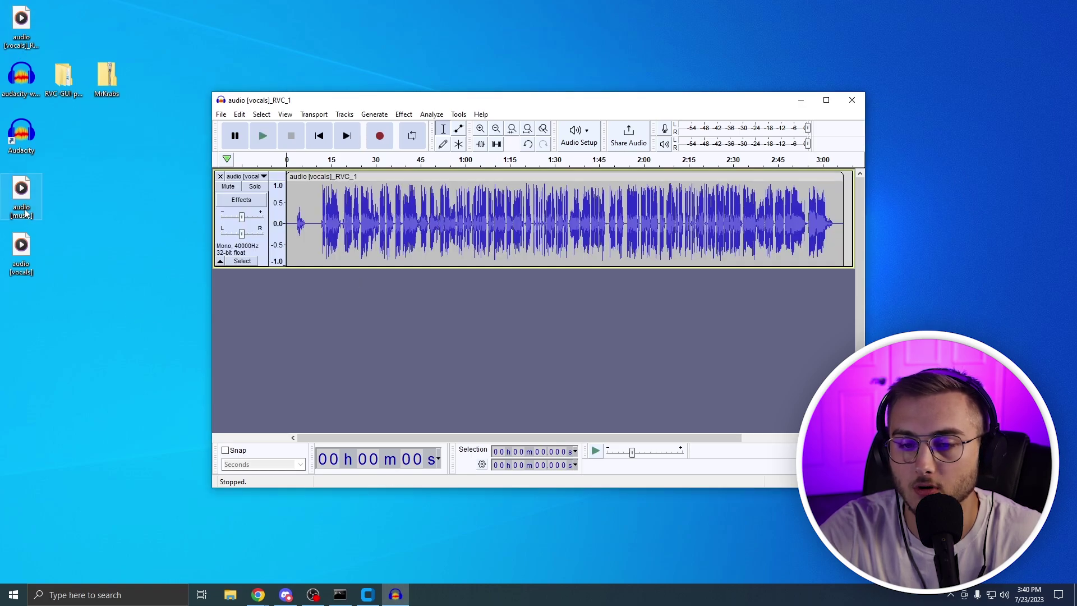
drag(29, 219, 393, 311)
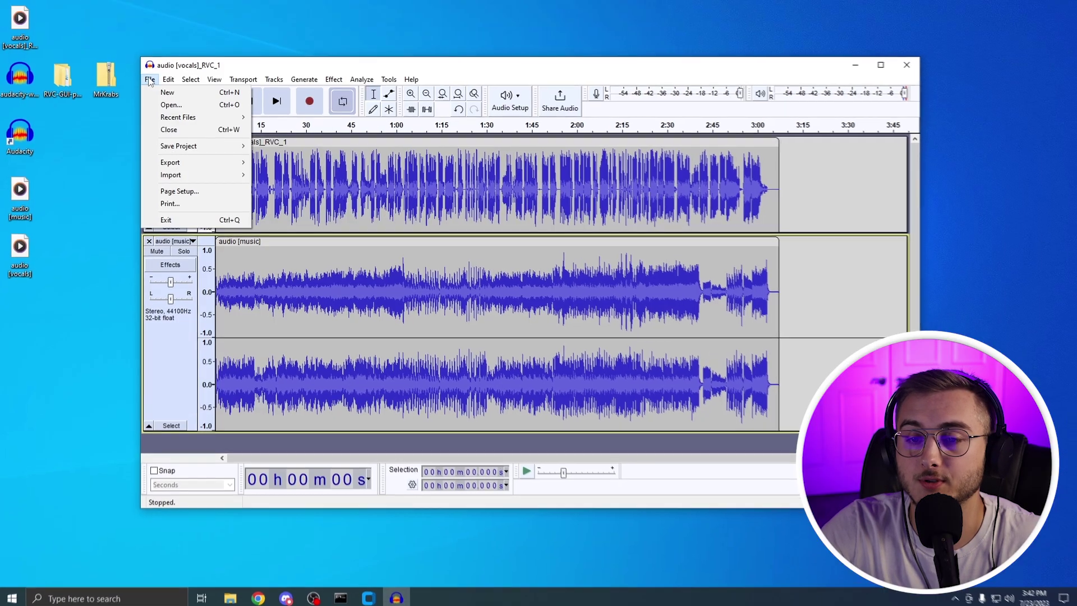
Step: Export the project as WAV under the name MrKrabsSong
mouse_move(225, 219)
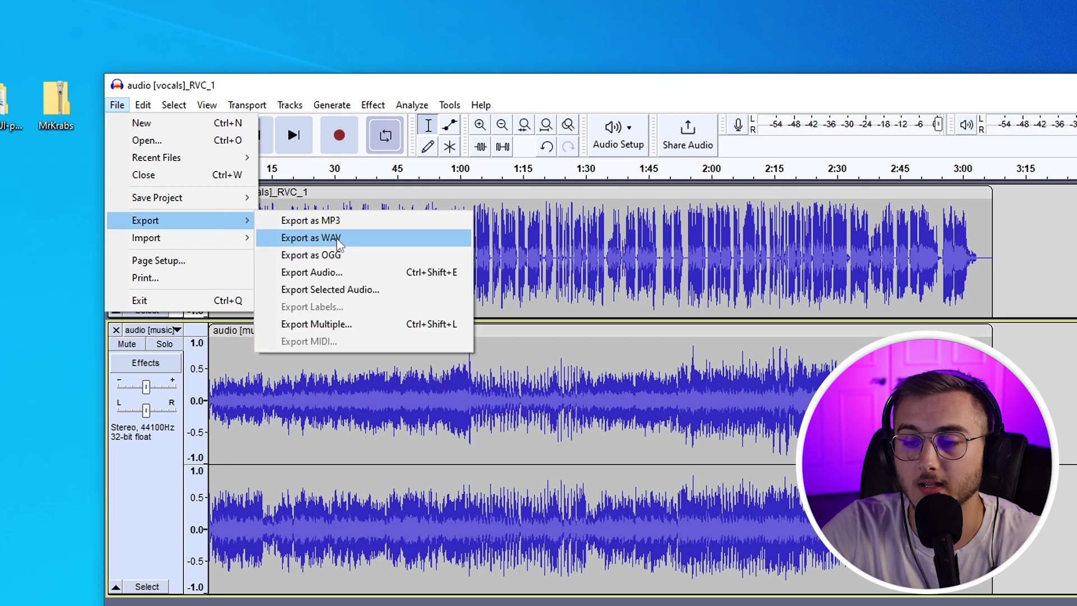
click(336, 239)
text(MrKrabs)
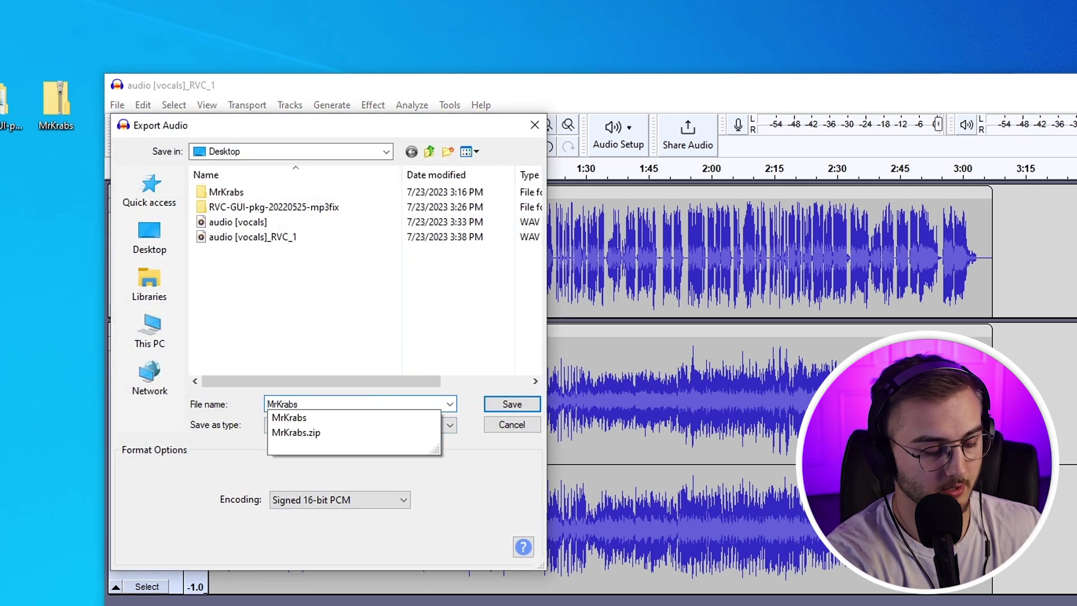
text(So)
key(Return)
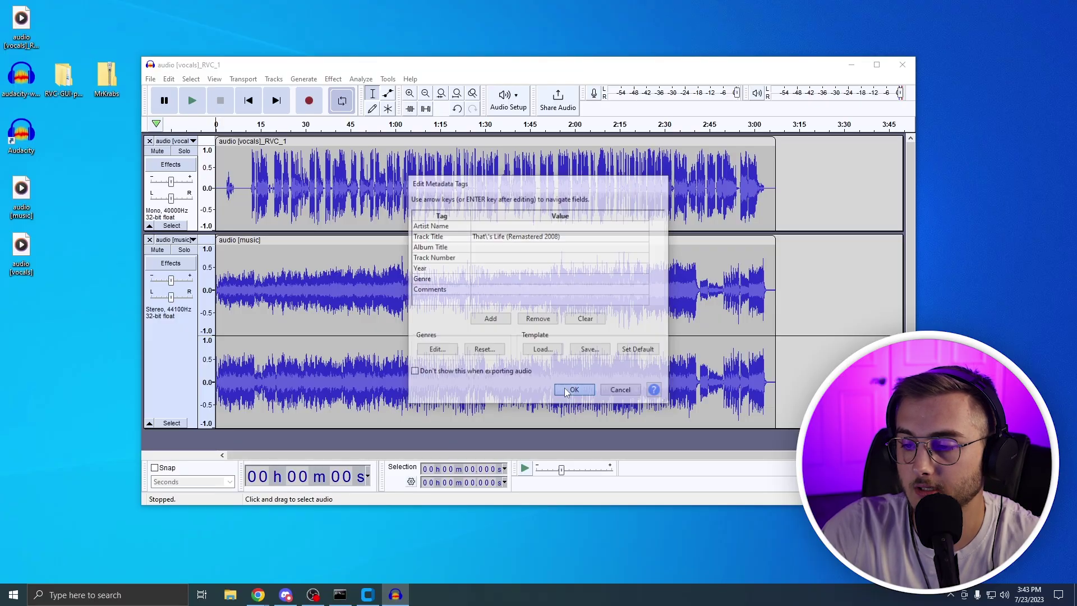